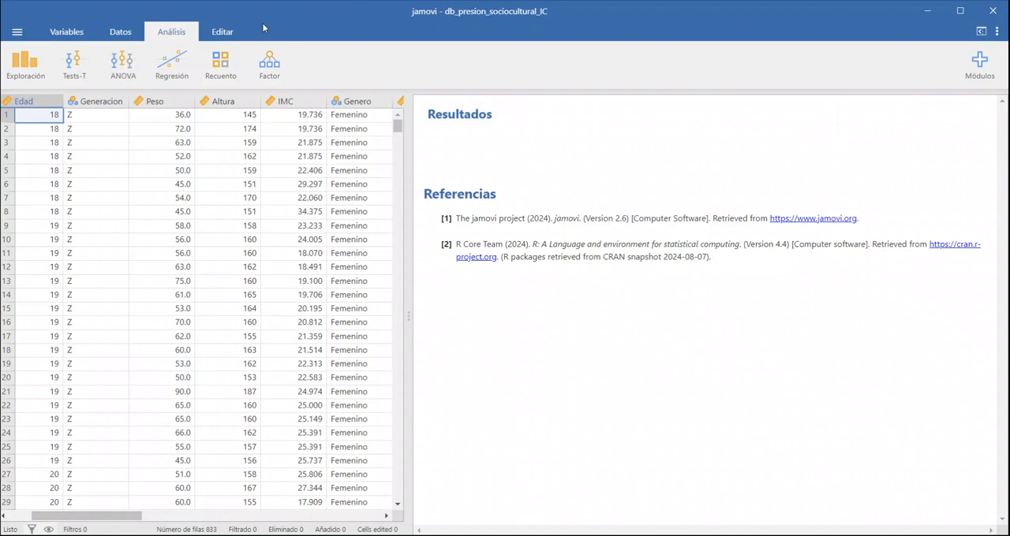
Step: Examine the Generacion column and the internalization and pressure score columns in the data sheet
left_click(136, 31)
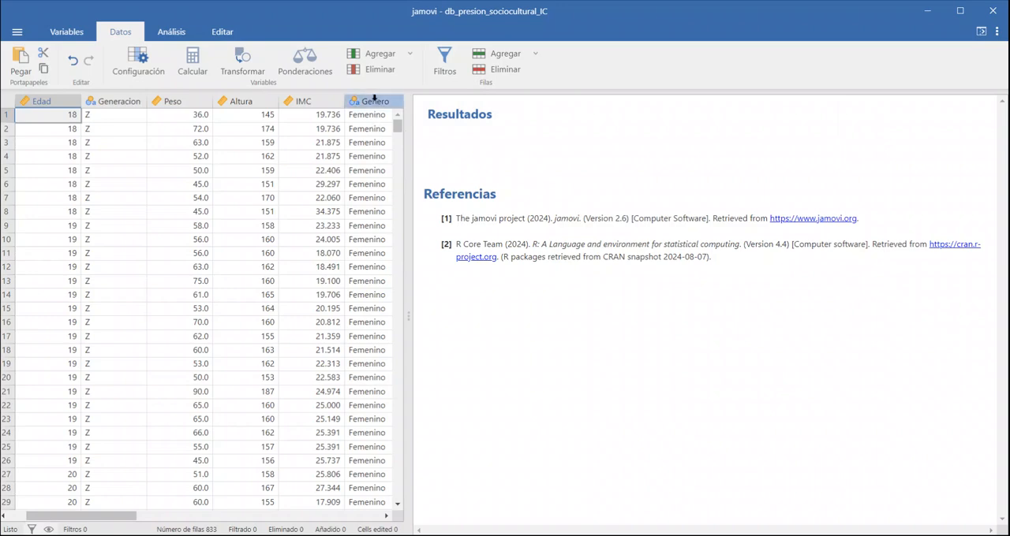
left_click(125, 100)
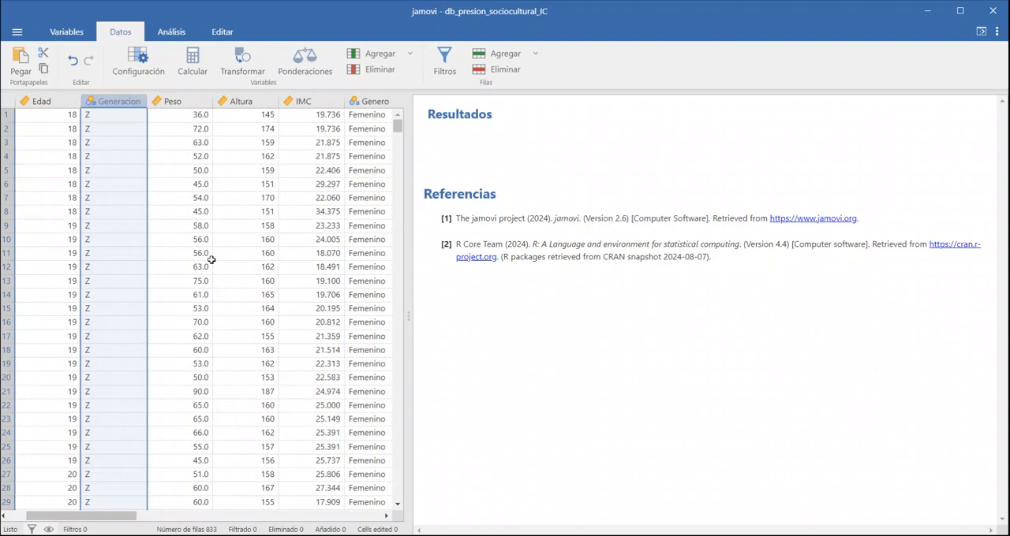
left_click_drag(114, 519, 202, 517)
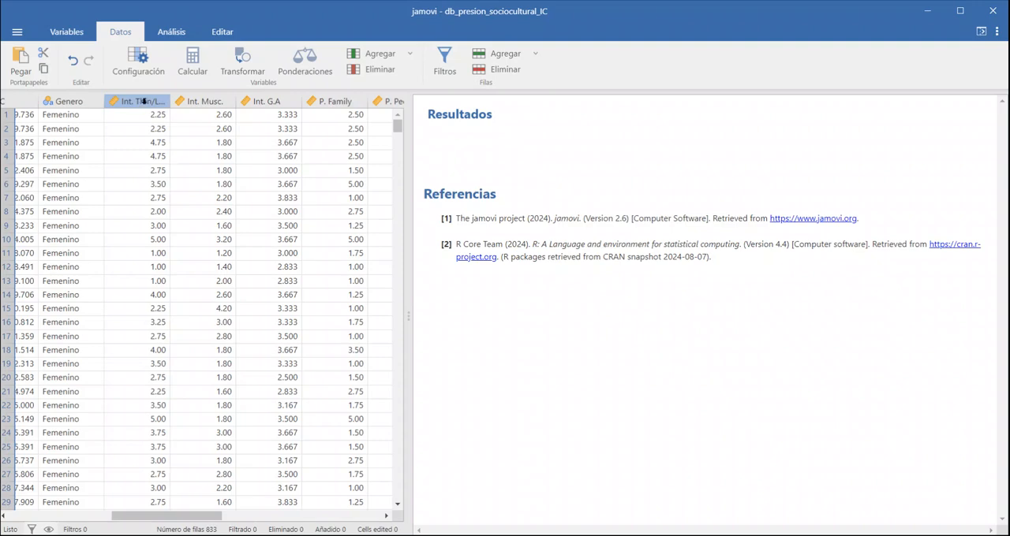
Step: Create an ANOVA de Un Factor analysis and turn off the Welch option for unequal variances
left_click(172, 33)
left_click(134, 68)
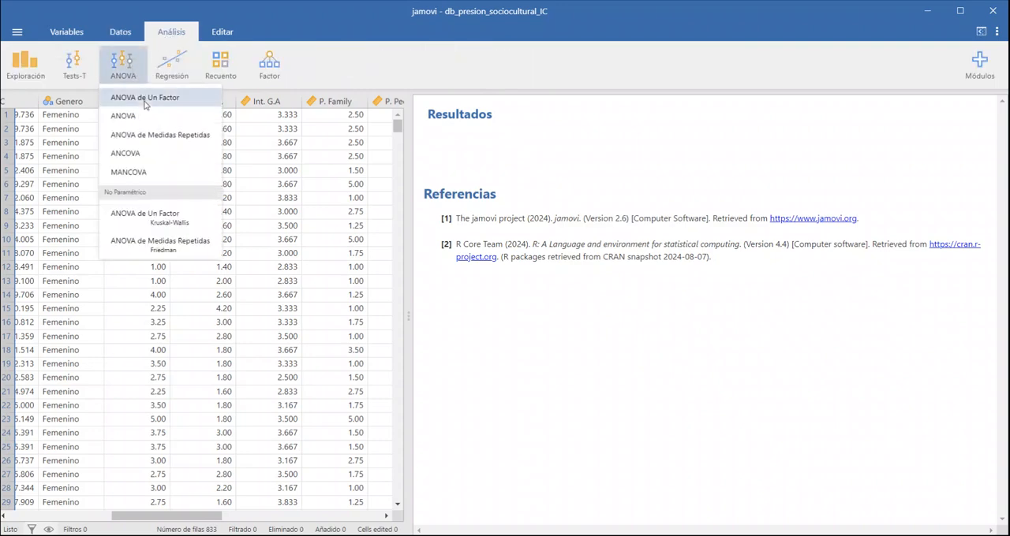
left_click(146, 98)
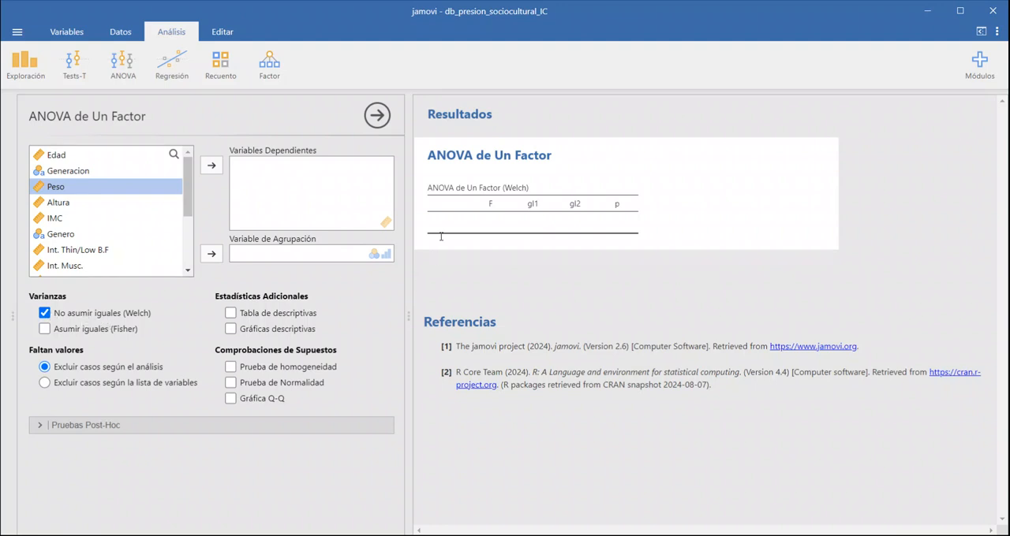
left_click(45, 313)
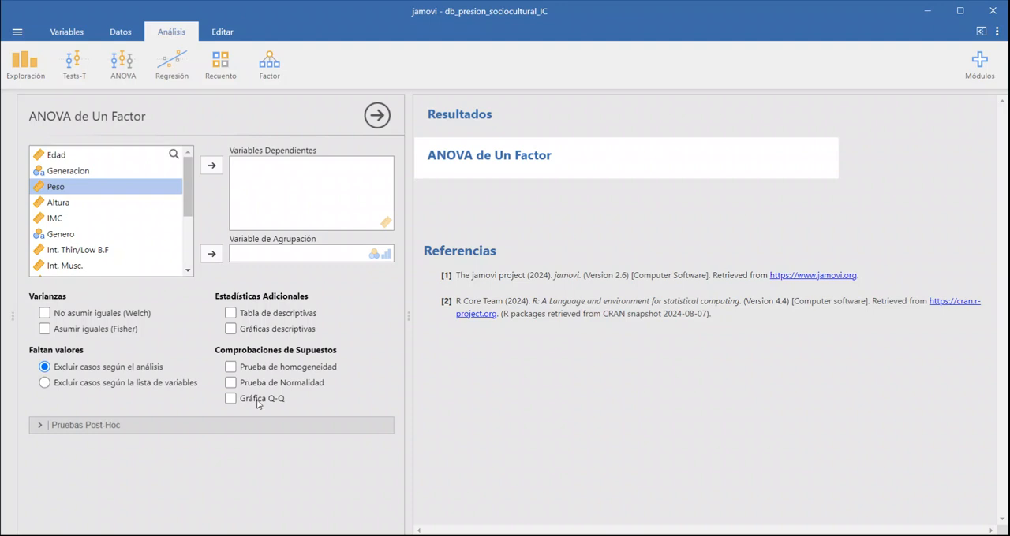
Step: Assign Generacion as the grouping variable and Int. Thin/Low B.F as the dependent variable
left_click(160, 178)
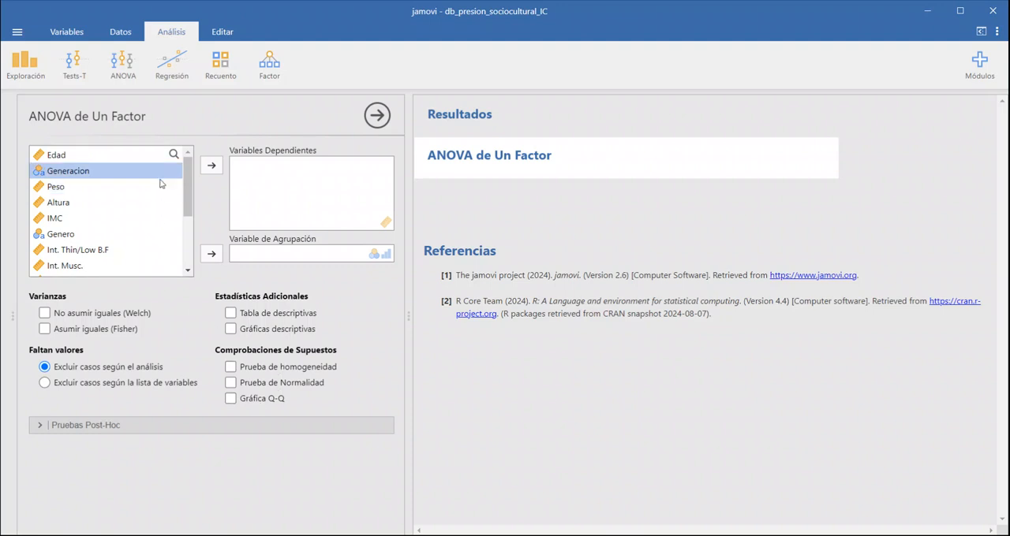
left_click(210, 255)
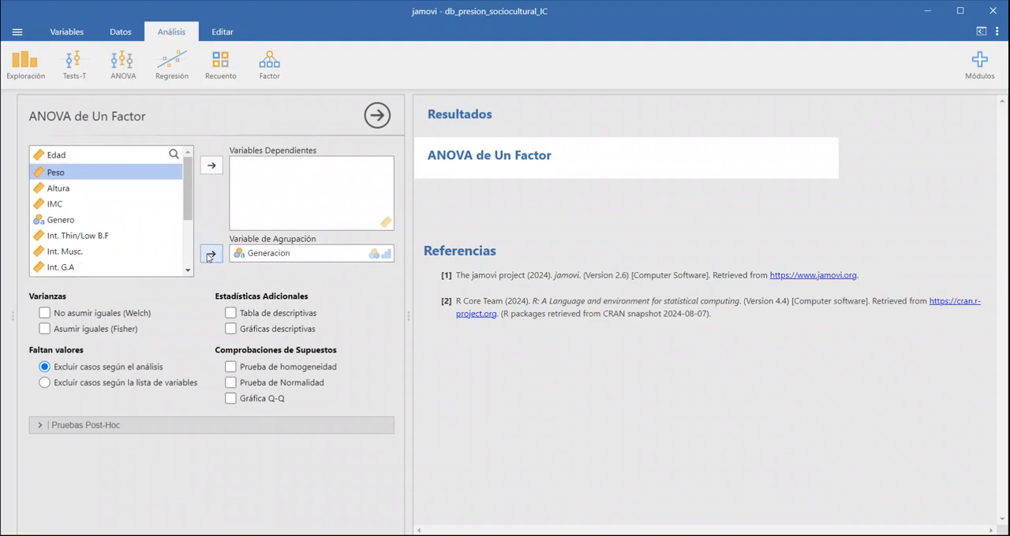
left_click(154, 239)
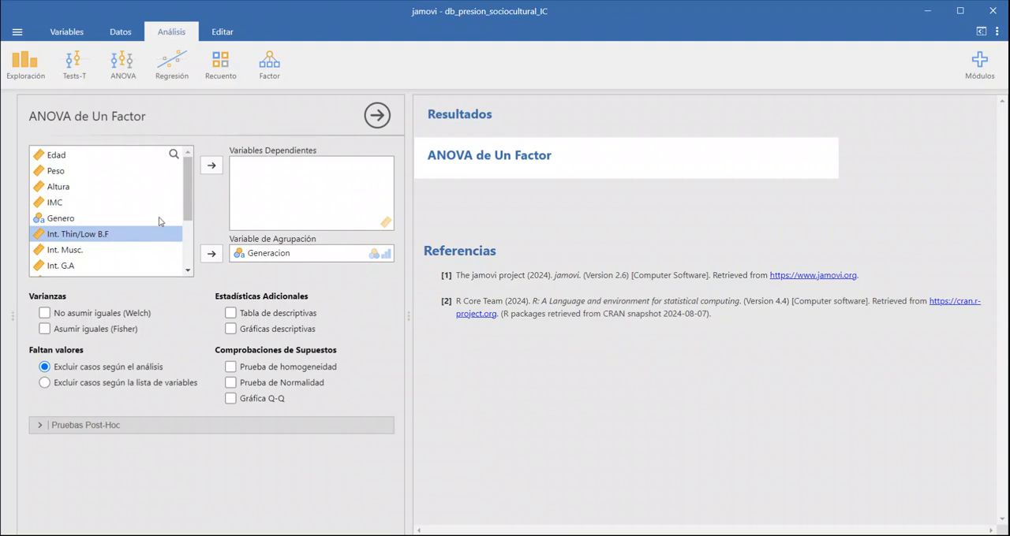
left_click(207, 171)
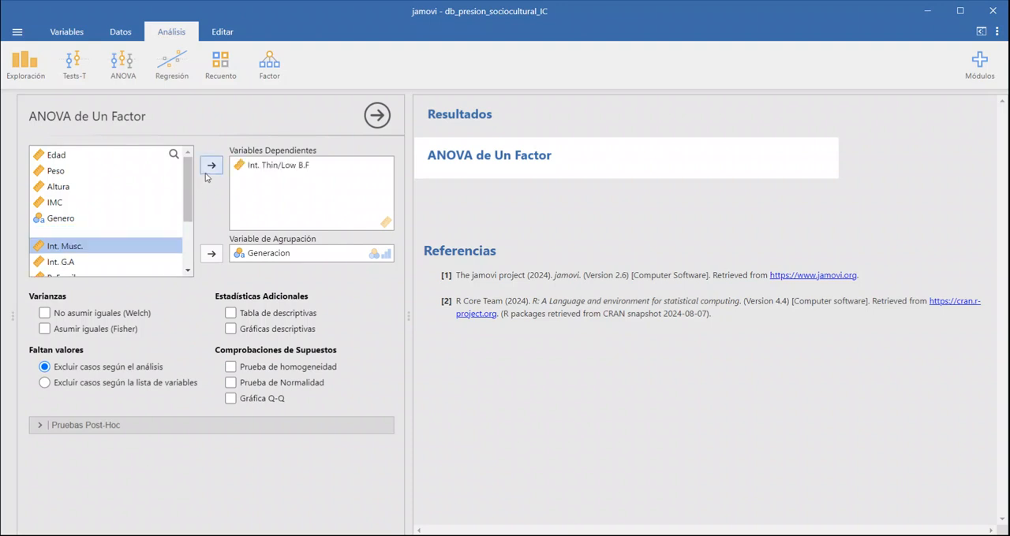
Step: Add the homogeneity and normality tests as assumption checks for the one-way ANOVA
left_click(266, 371)
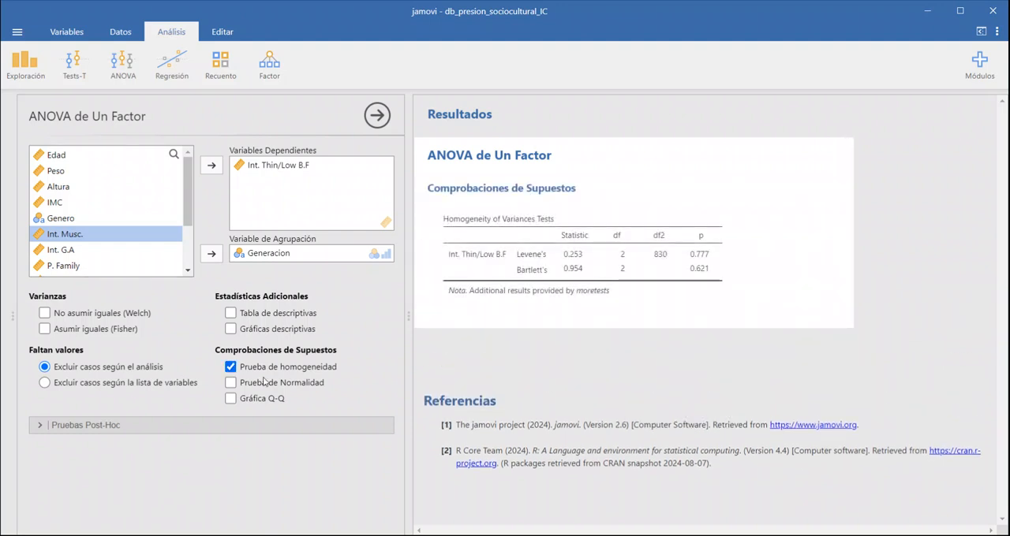
left_click(264, 384)
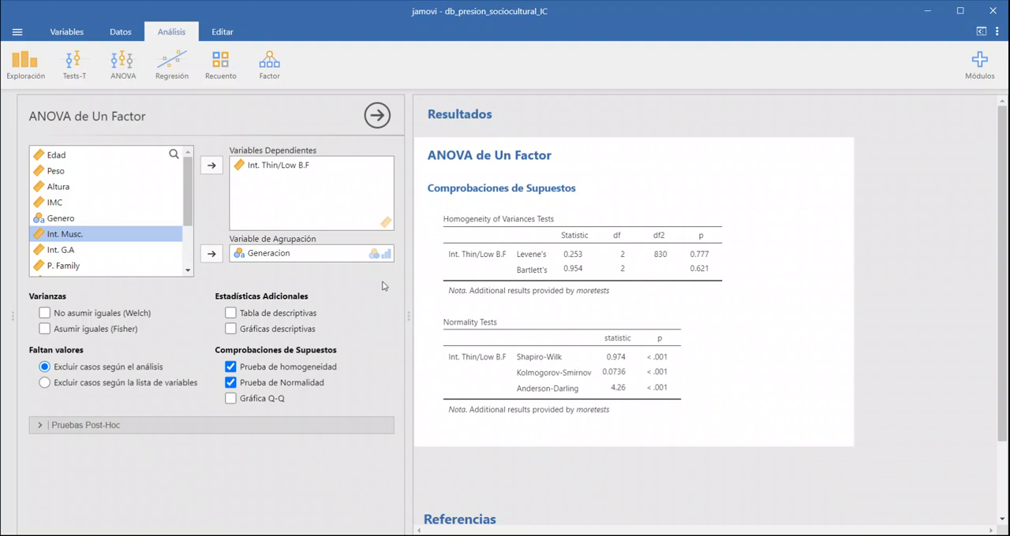
Step: Turn on the Welch test for unequal variances and review its result table alongside the homogeneity of variances table
left_click(67, 314)
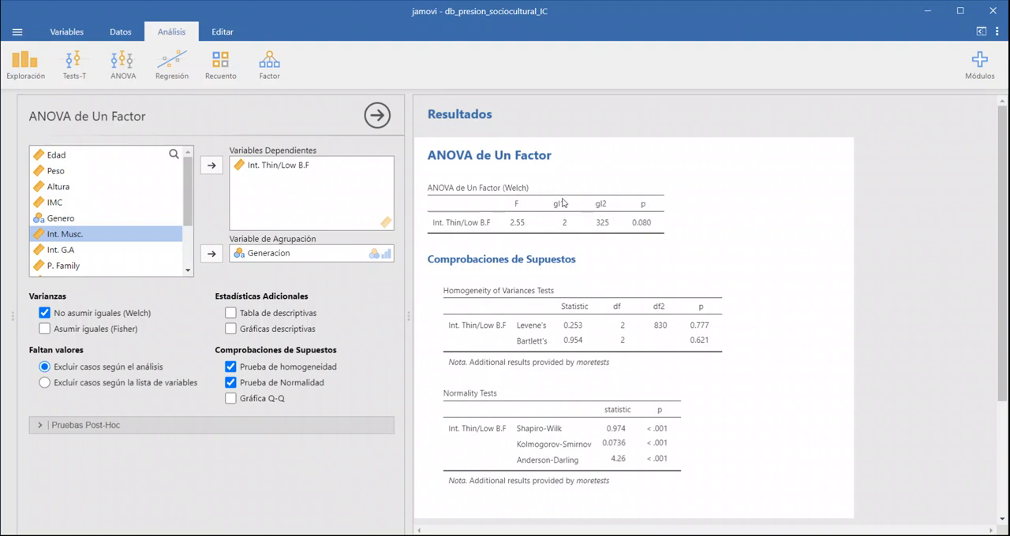
right_click(525, 204)
left_click(494, 227)
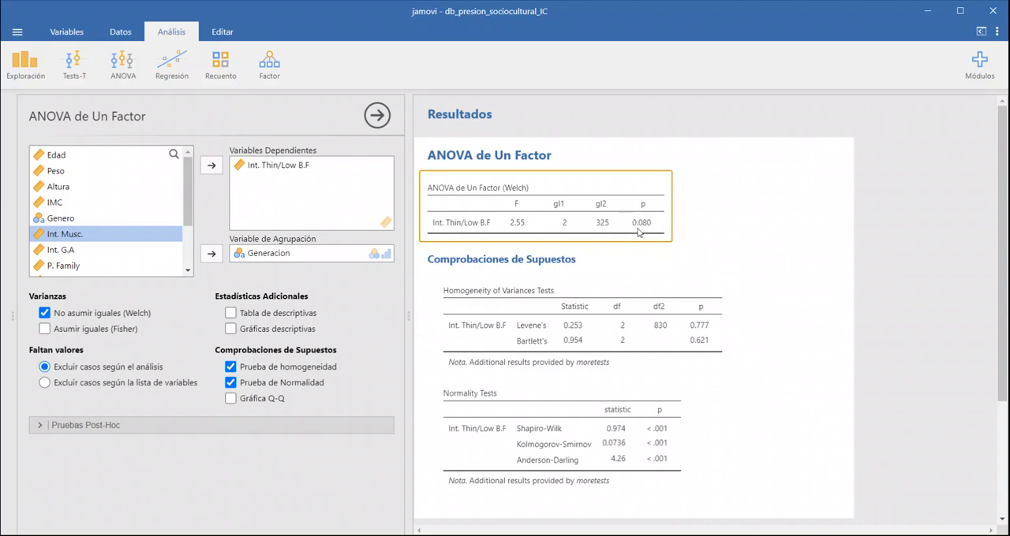
left_click(691, 272)
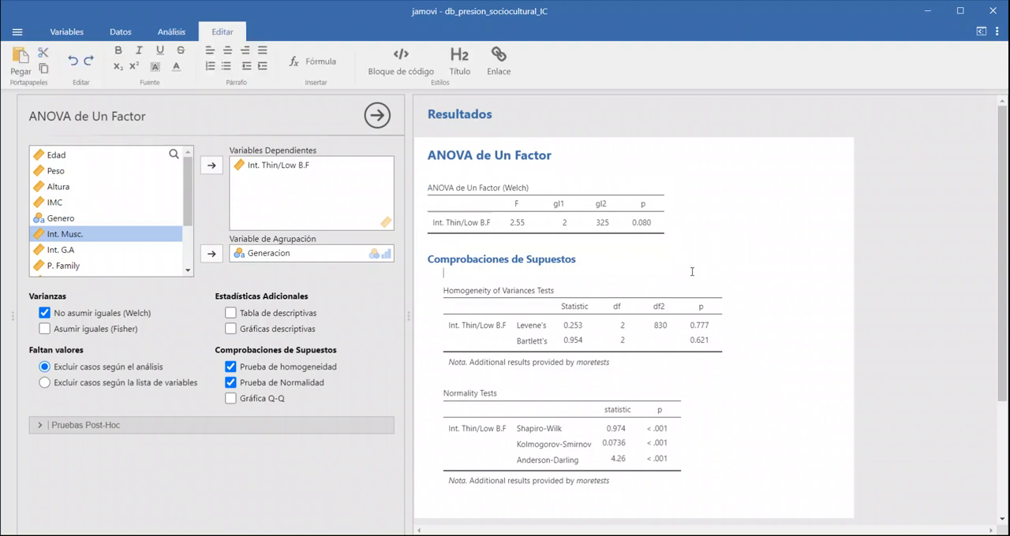
left_click(522, 328)
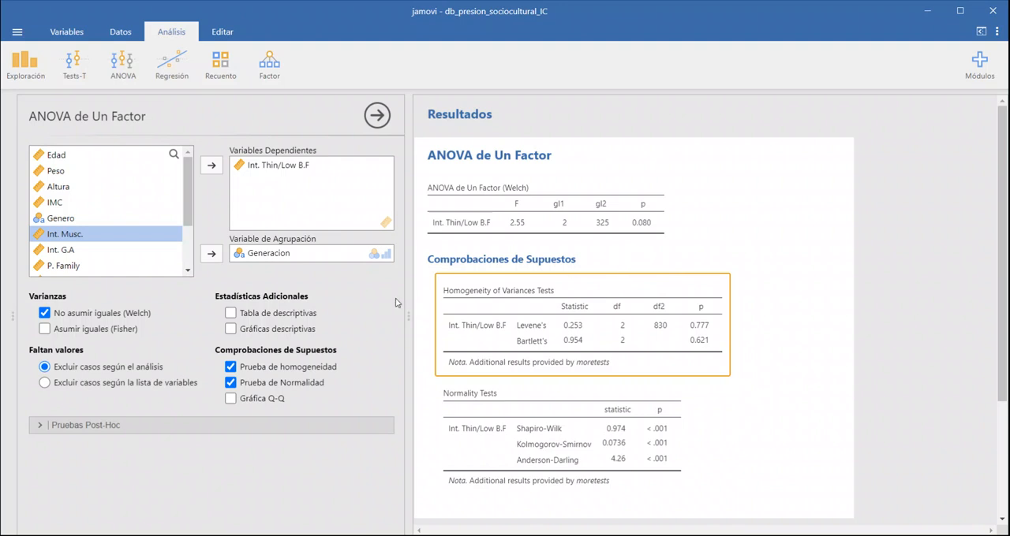
Step: Add the table of group descriptives for Int. Thin/Low B.F by generation to the results
left_click(234, 317)
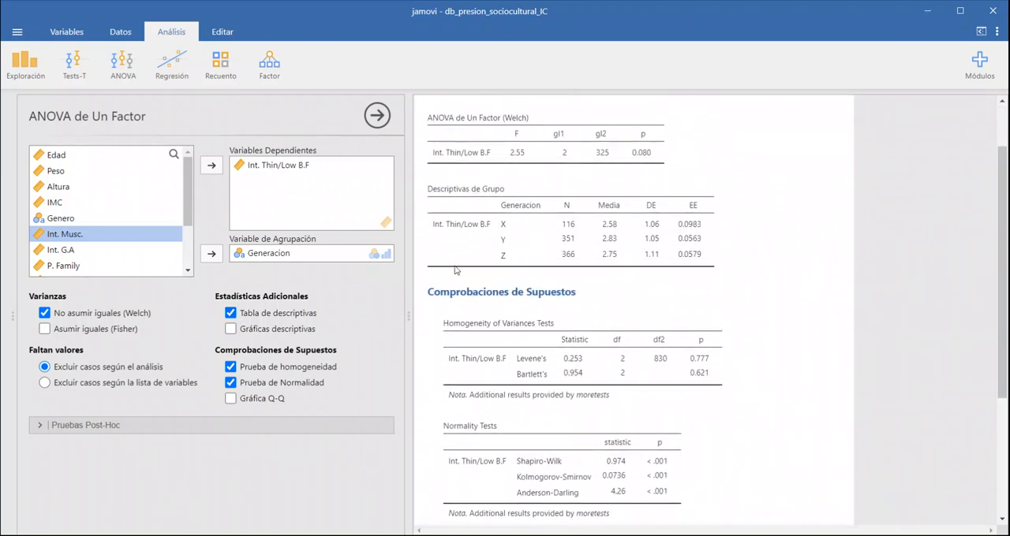
scroll(443, 247, "up", 2)
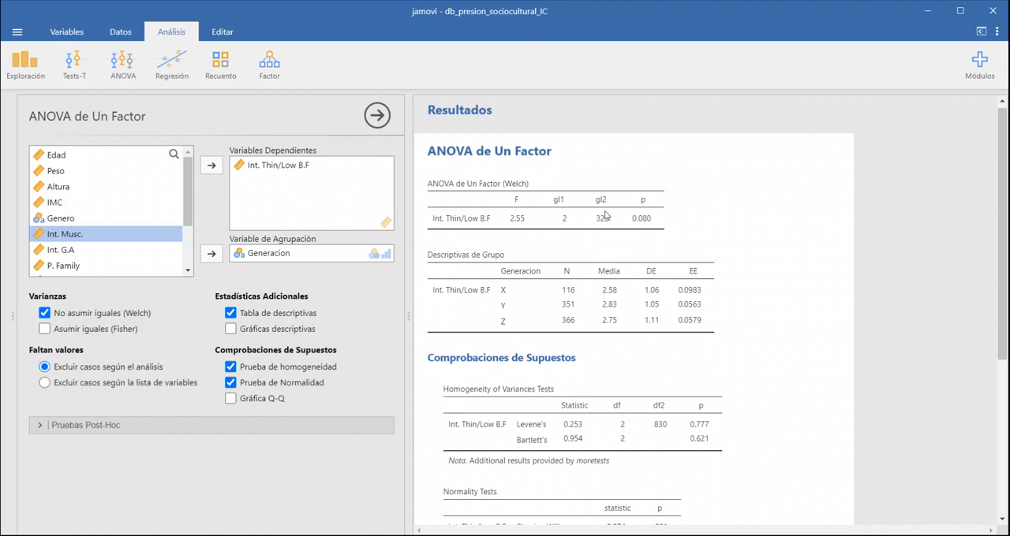
Step: Select the Tukey post-hoc test for equal variances and review the pairwise comparisons between generations
left_click(120, 426)
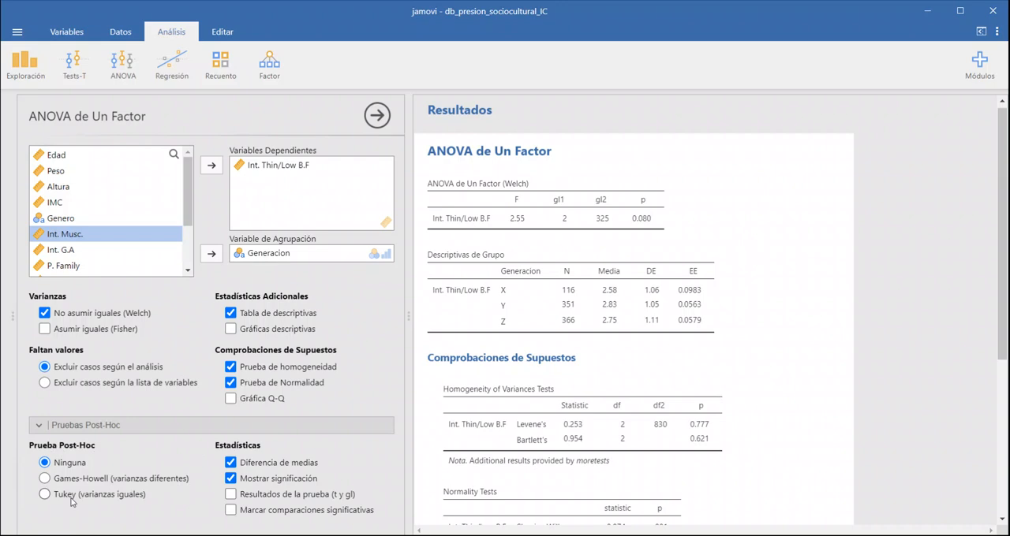
left_click(45, 495)
scroll(654, 316, "down", 2)
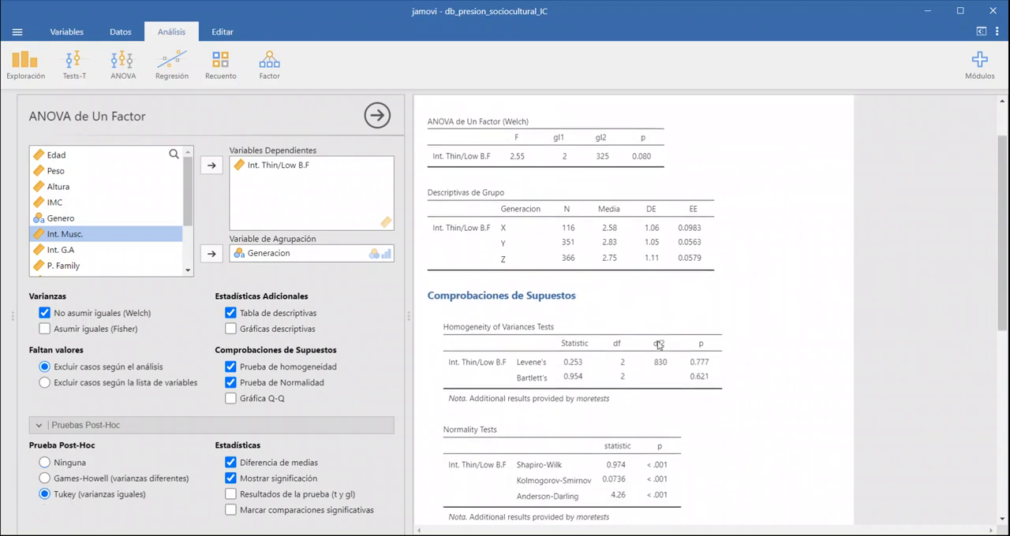
scroll(658, 345, "down", 5)
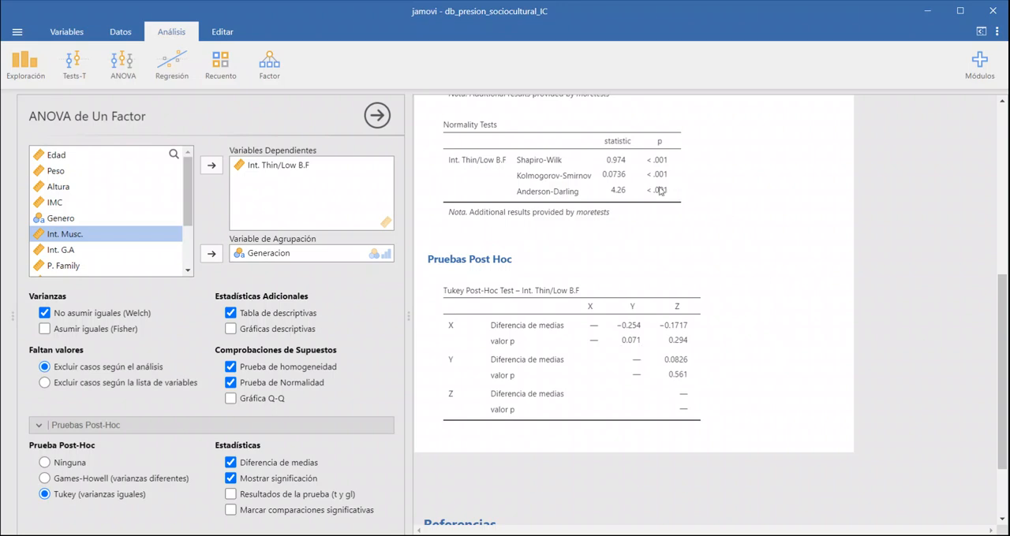
Step: Check the file formats offered for exporting the Normality Tests table, and leave the export without saving
right_click(583, 148)
mouse_move(656, 189)
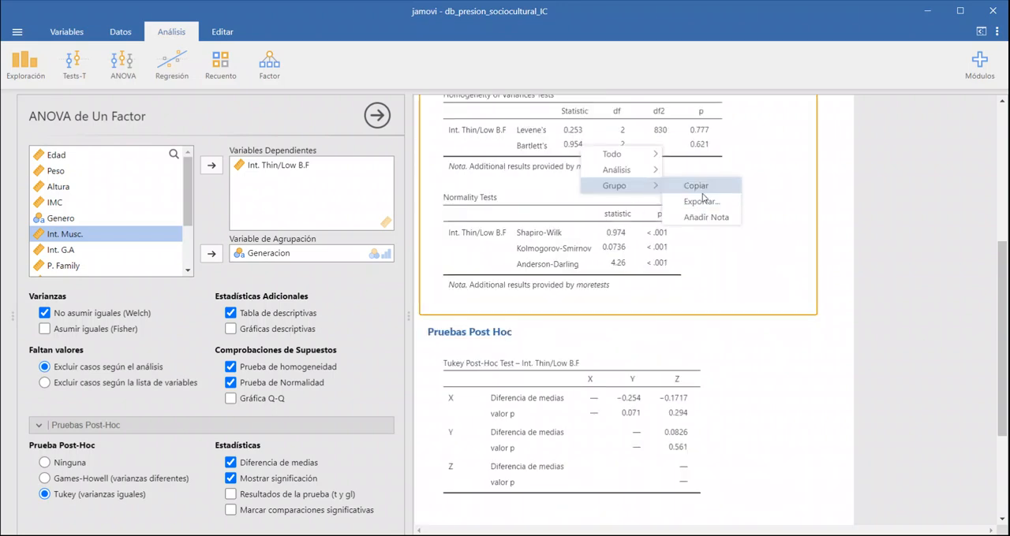
right_click(654, 235)
left_click(668, 236)
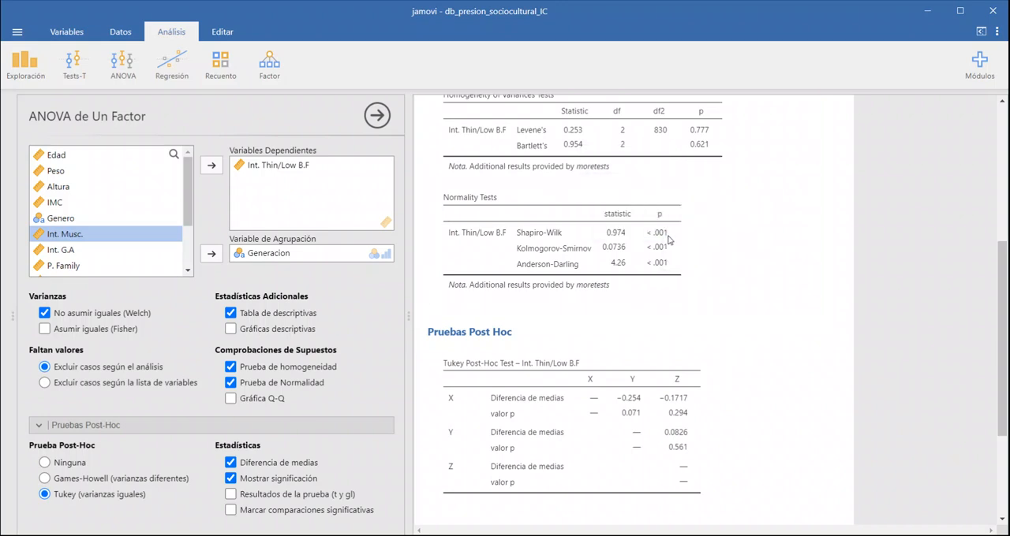
right_click(596, 254)
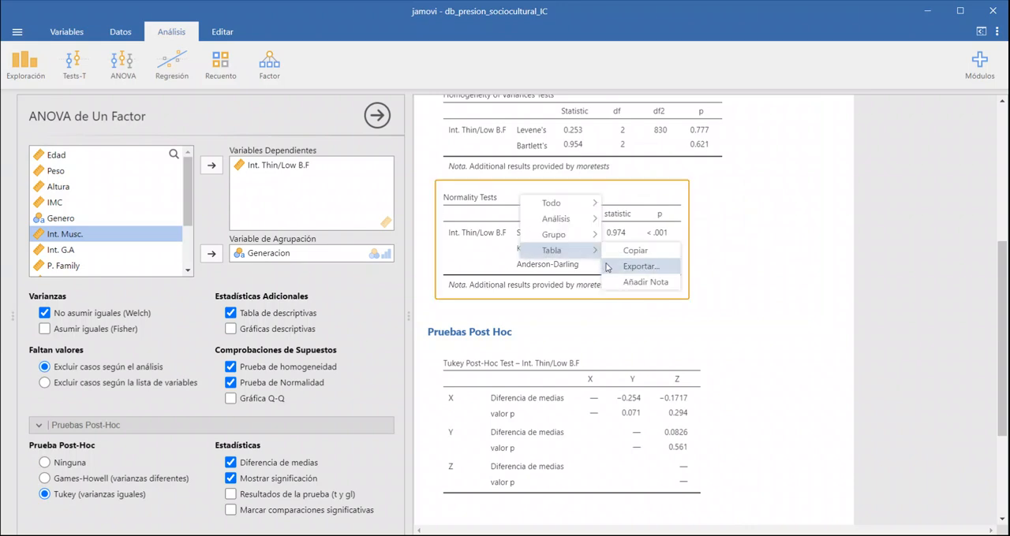
left_click(612, 268)
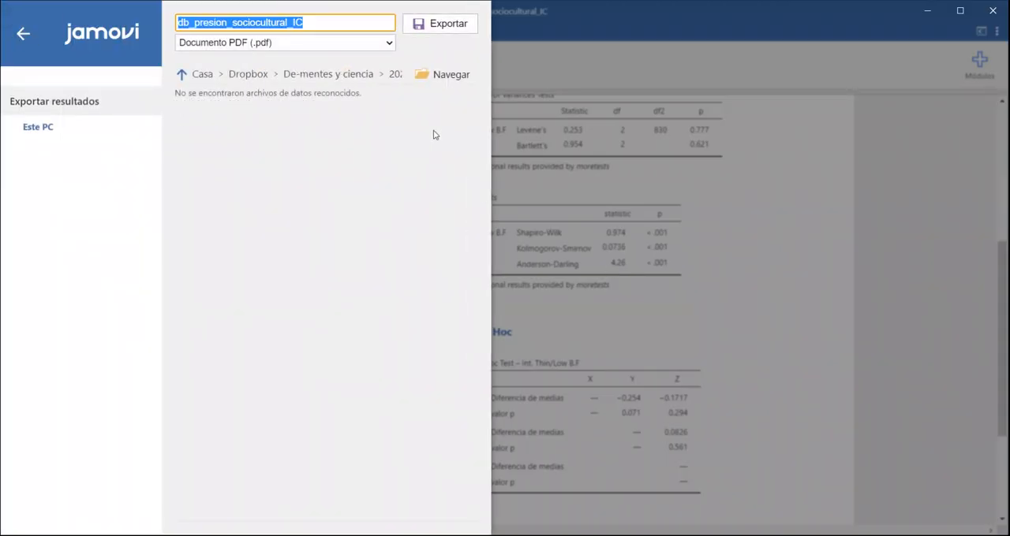
left_click(387, 44)
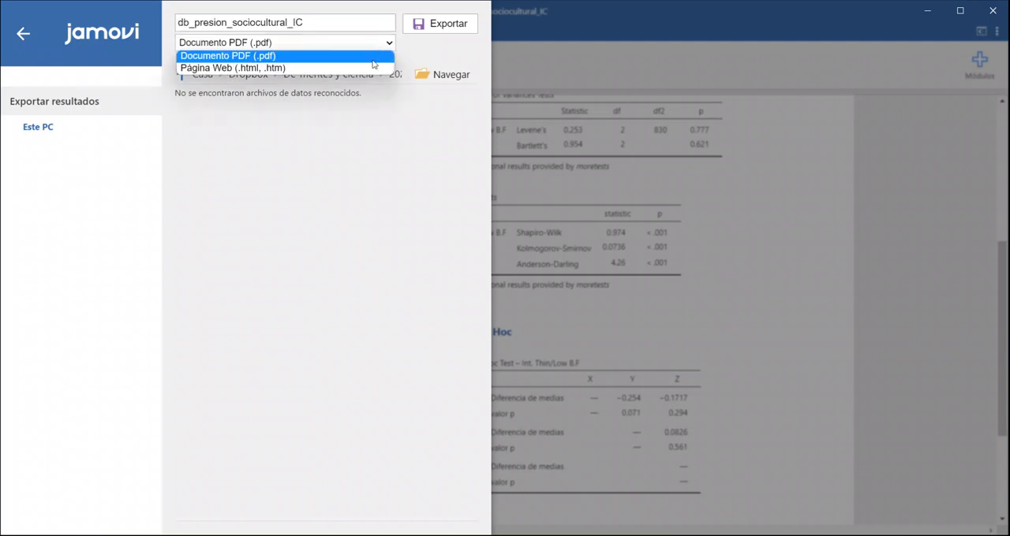
left_click(810, 298)
left_click(789, 275)
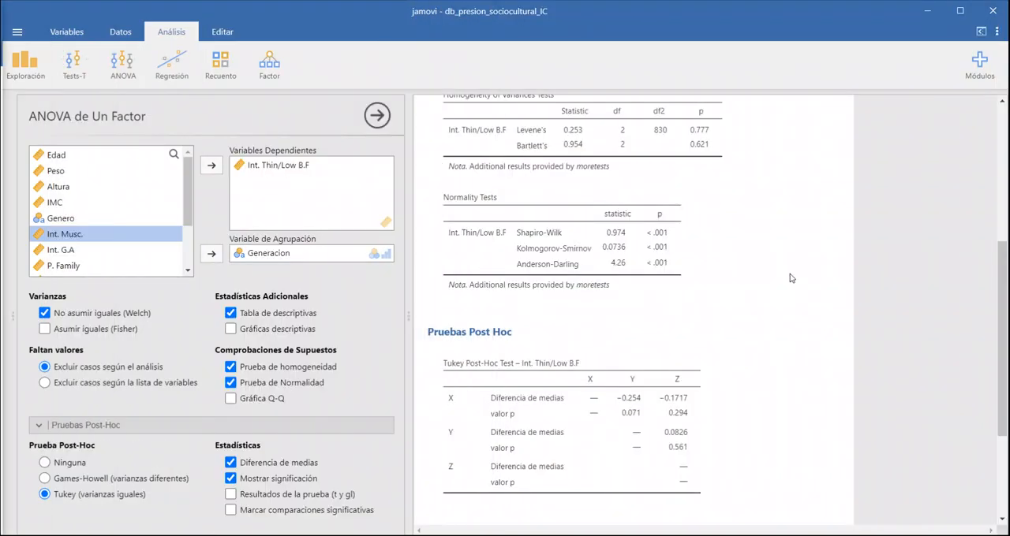
Step: Check the copy and export options for the assumption-check group and the whole ANOVA analysis without applying any
right_click(740, 264)
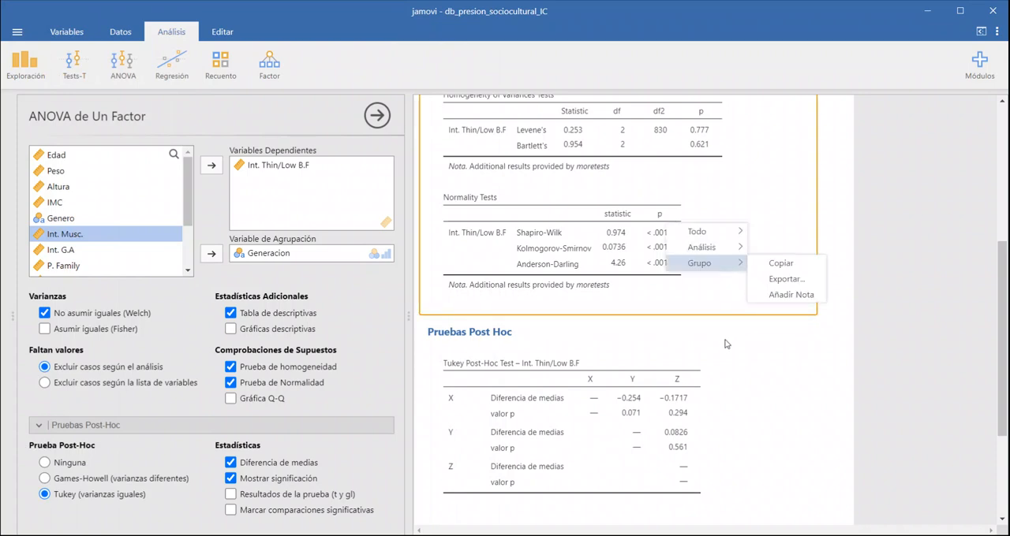
left_click(725, 341)
right_click(749, 264)
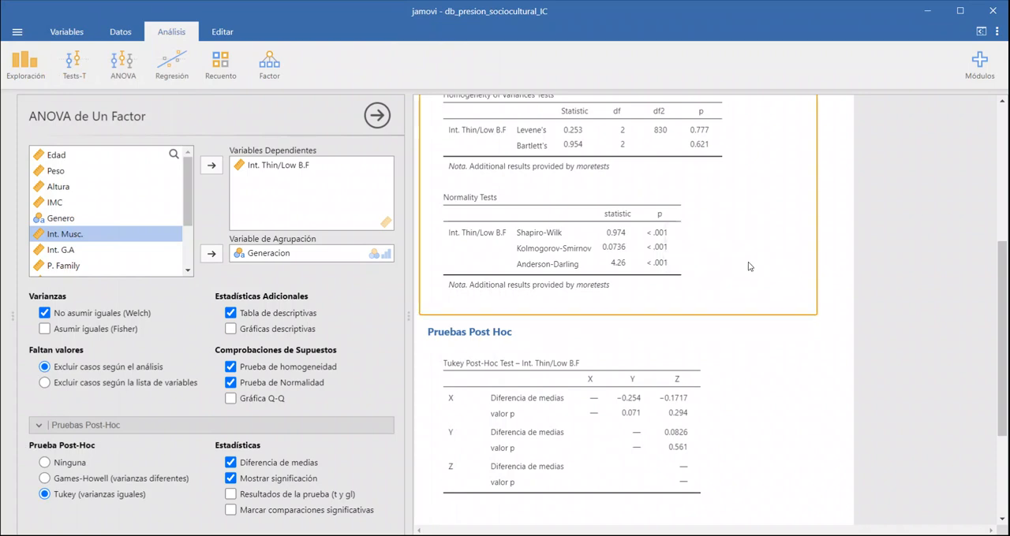
left_click(730, 344)
left_click(735, 375)
scroll(788, 277, "up", 5)
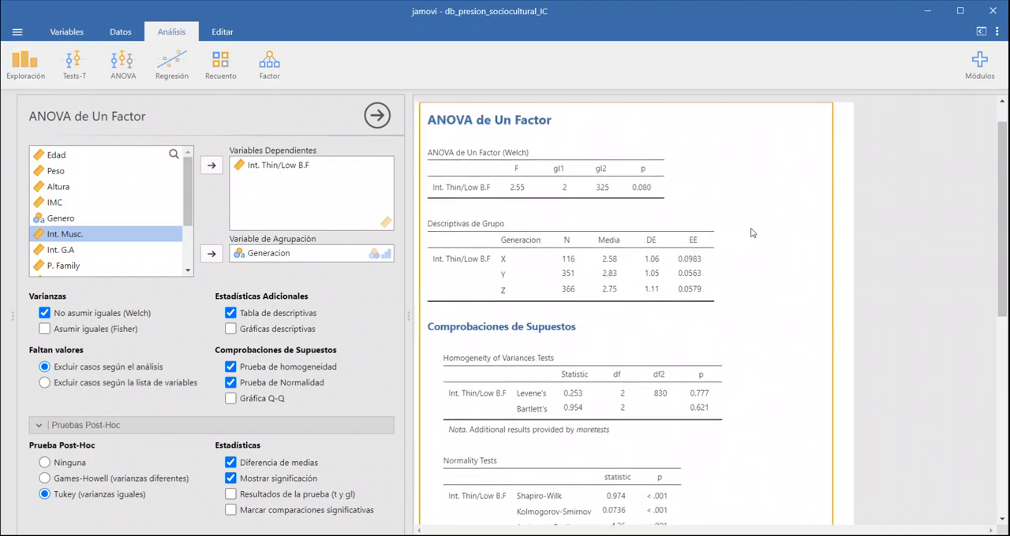
scroll(773, 153, "down", 3)
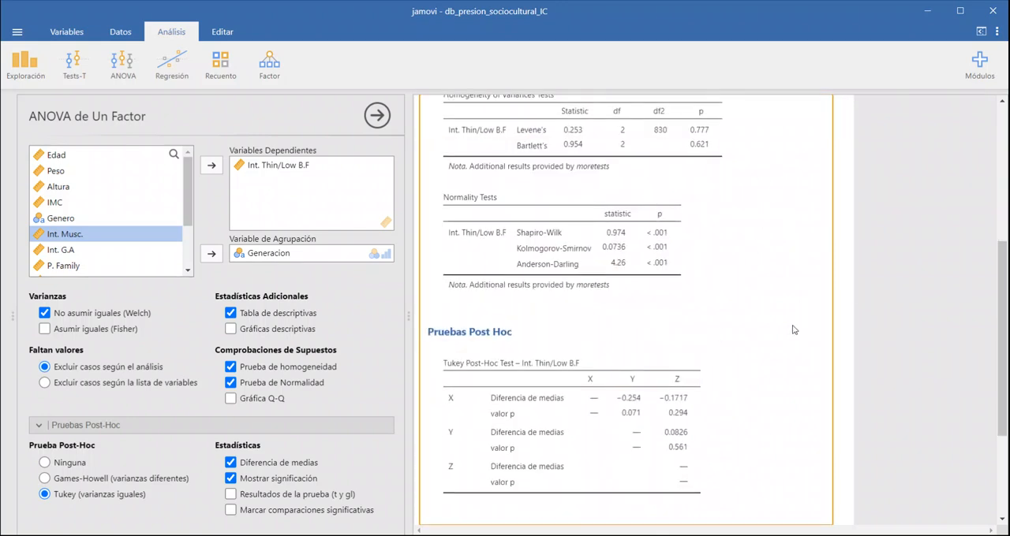
scroll(783, 456, "up", 2)
right_click(661, 213)
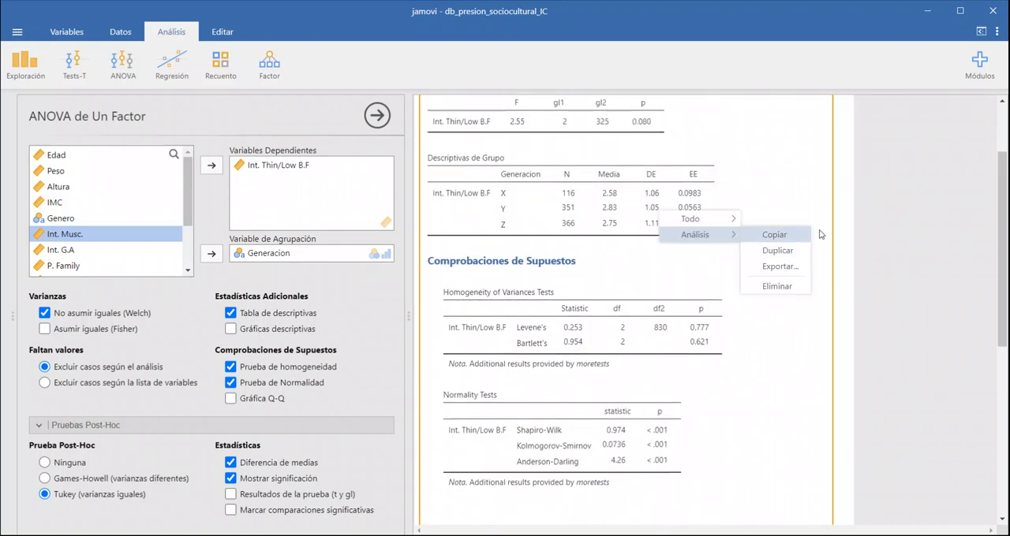
left_click(841, 213)
scroll(841, 217, "up", 1)
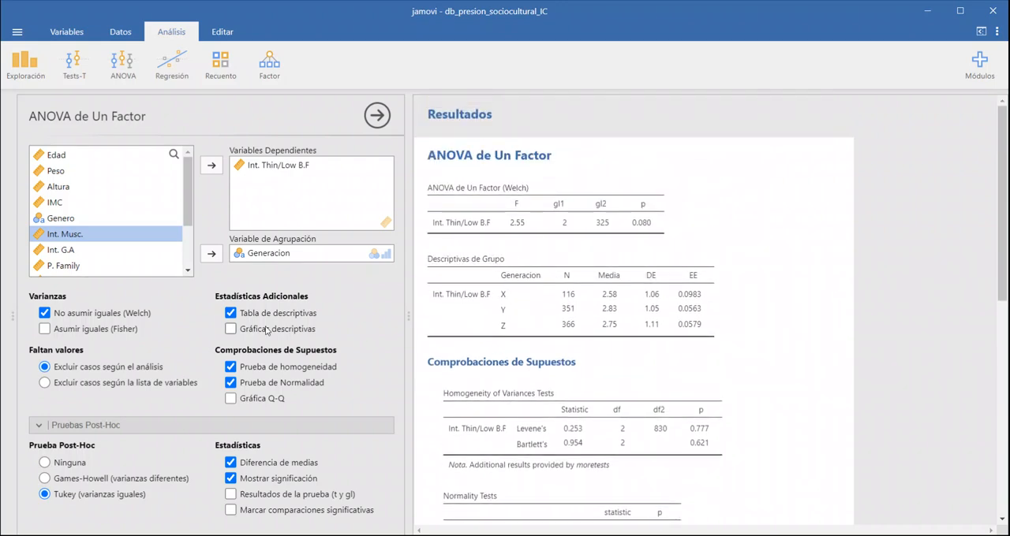
Step: Set the post-hoc test back to Ninguna and turn off the Welch test
left_click(45, 463)
left_click(79, 426)
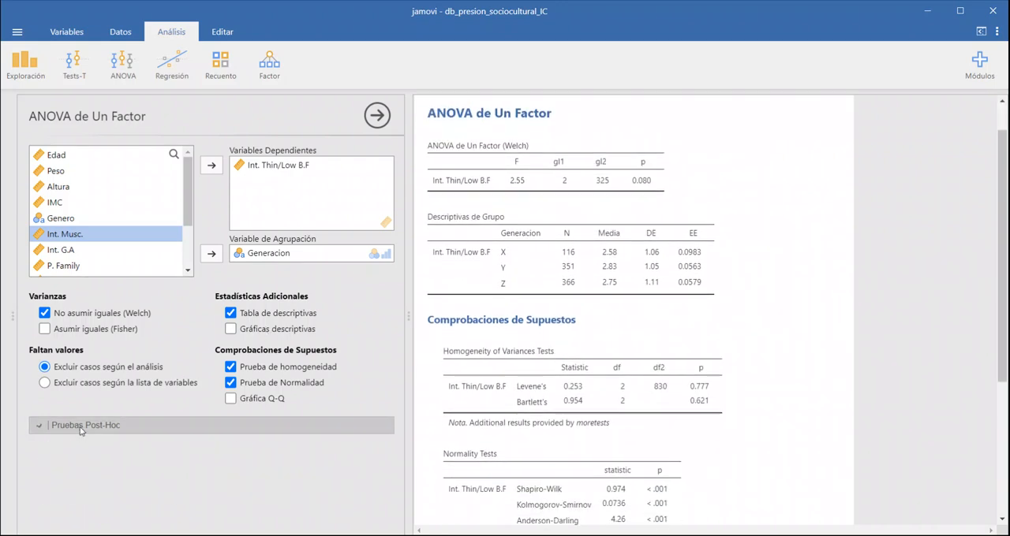
left_click(139, 314)
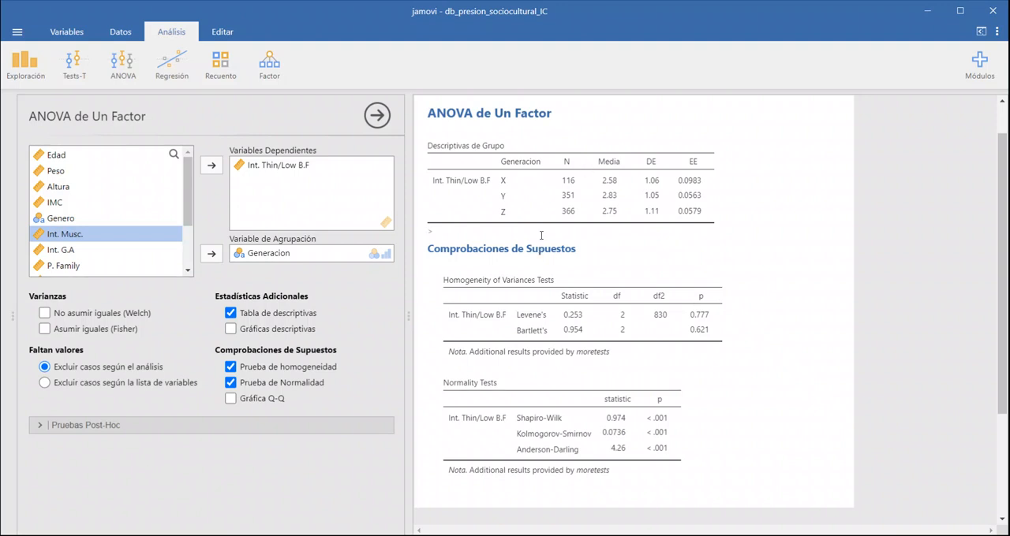
Step: Run a non-parametric one-way ANOVA (Kruskal-Wallis) with Int. Thin/Low B.F as the dependent variable and Generacion as the grouping variable
left_click(136, 78)
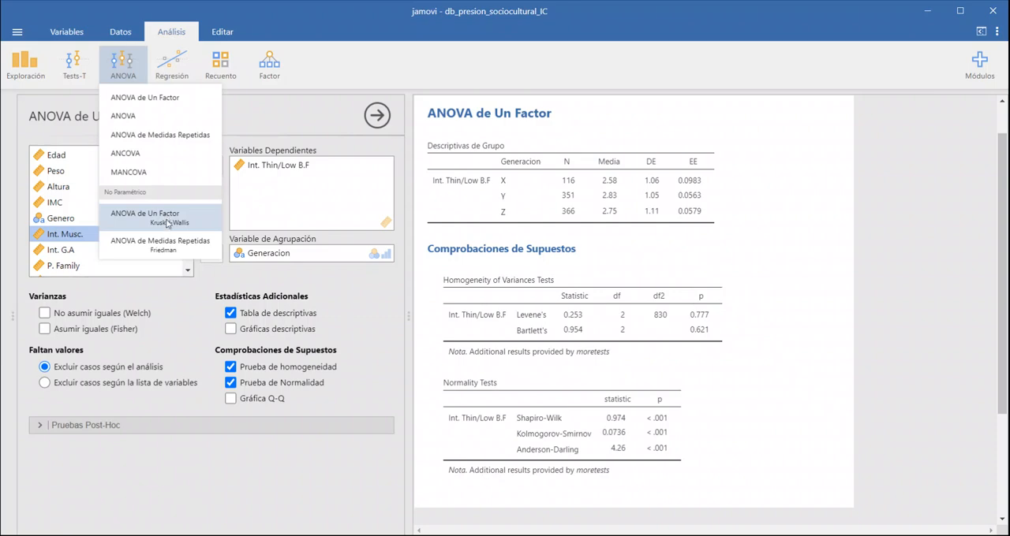
left_click(166, 226)
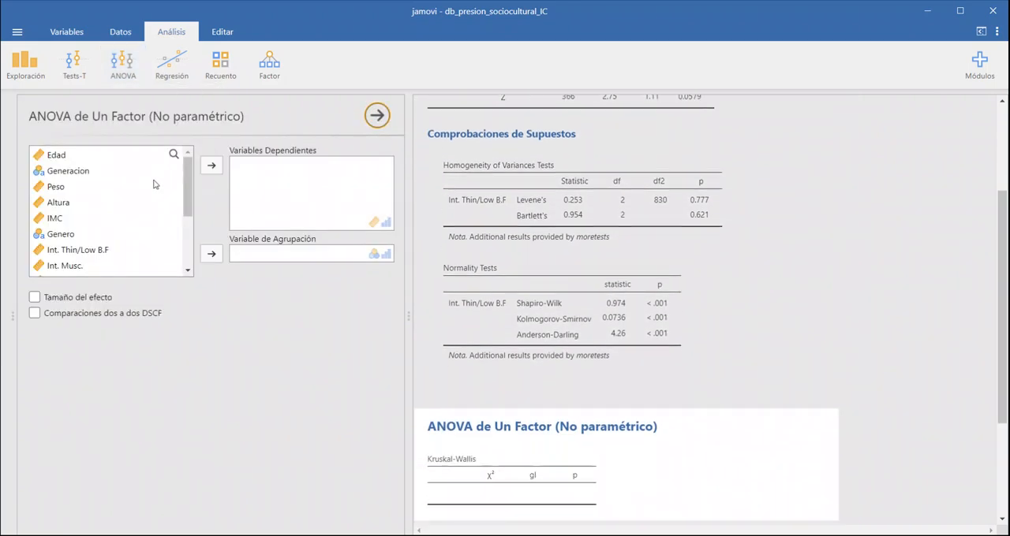
left_click(89, 180)
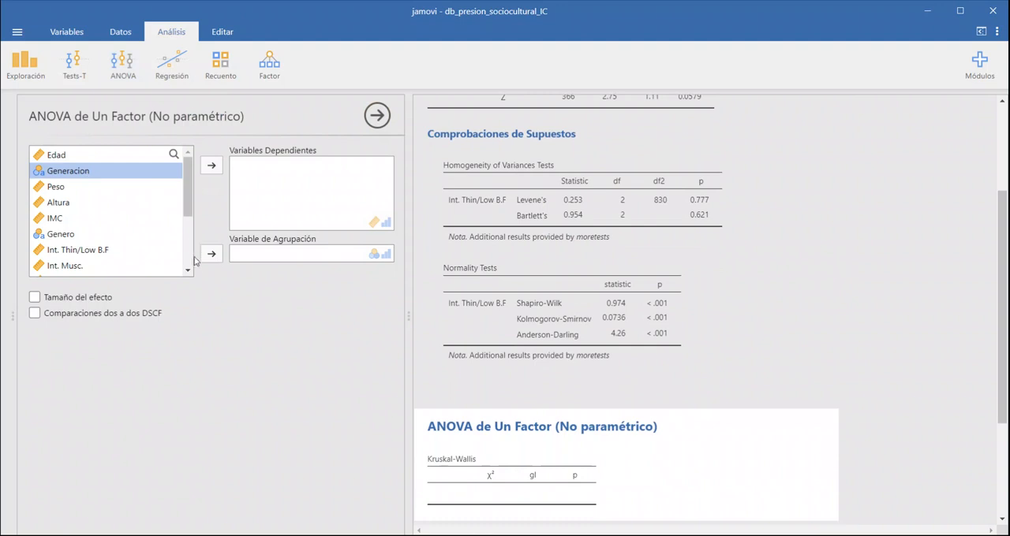
left_click(210, 253)
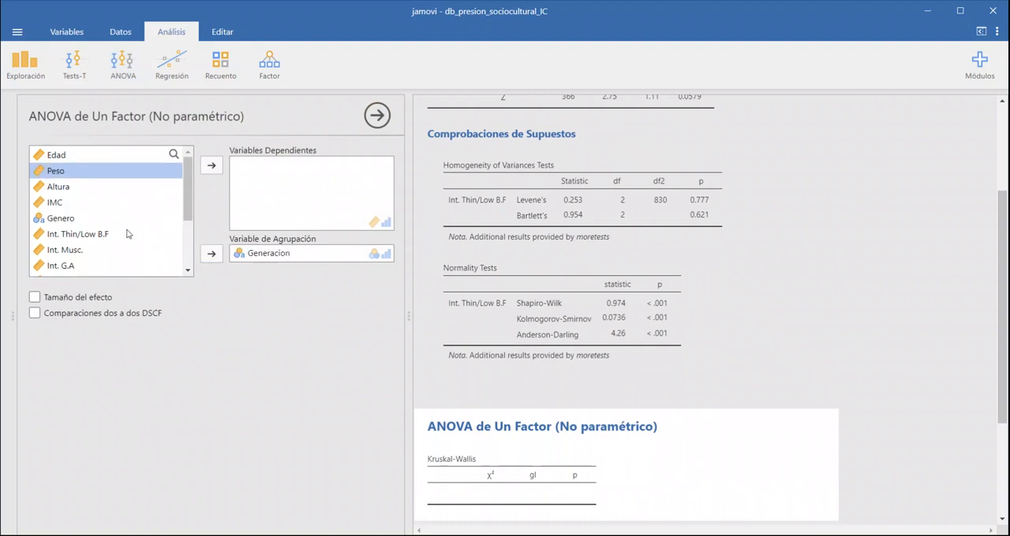
left_click(129, 233)
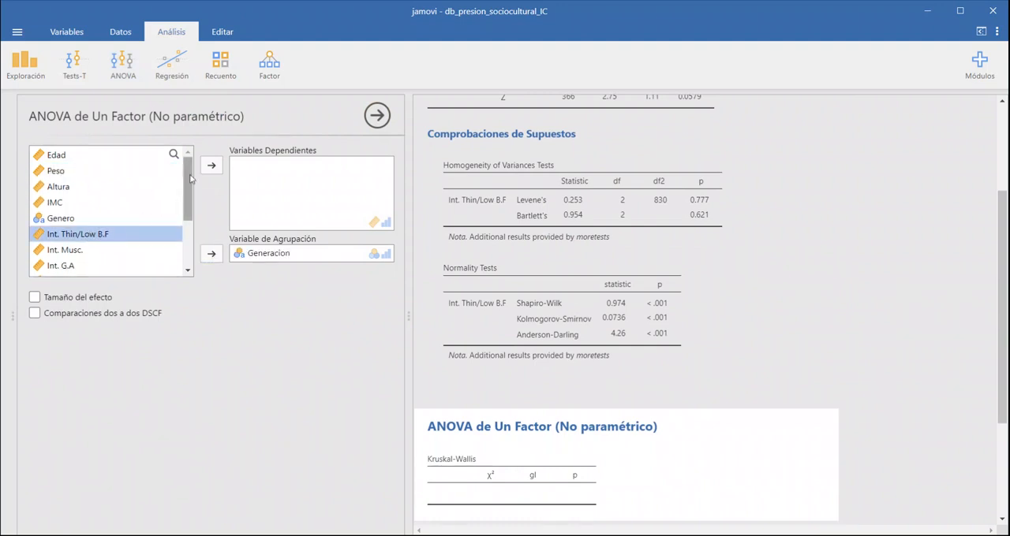
left_click(212, 166)
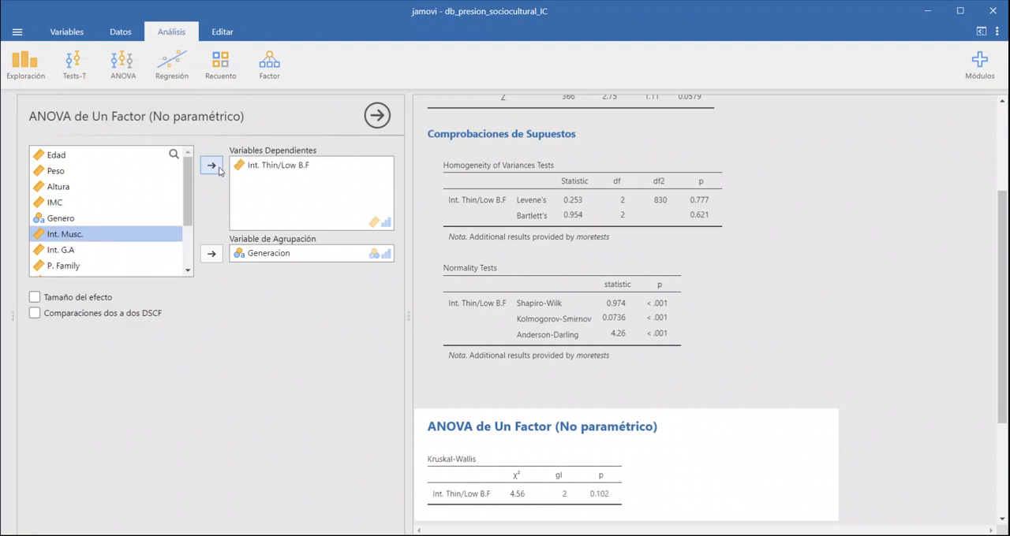
Step: Add the DSCF pairwise comparisons and the effect size to the Kruskal-Wallis analysis
scroll(616, 314, "down", 2)
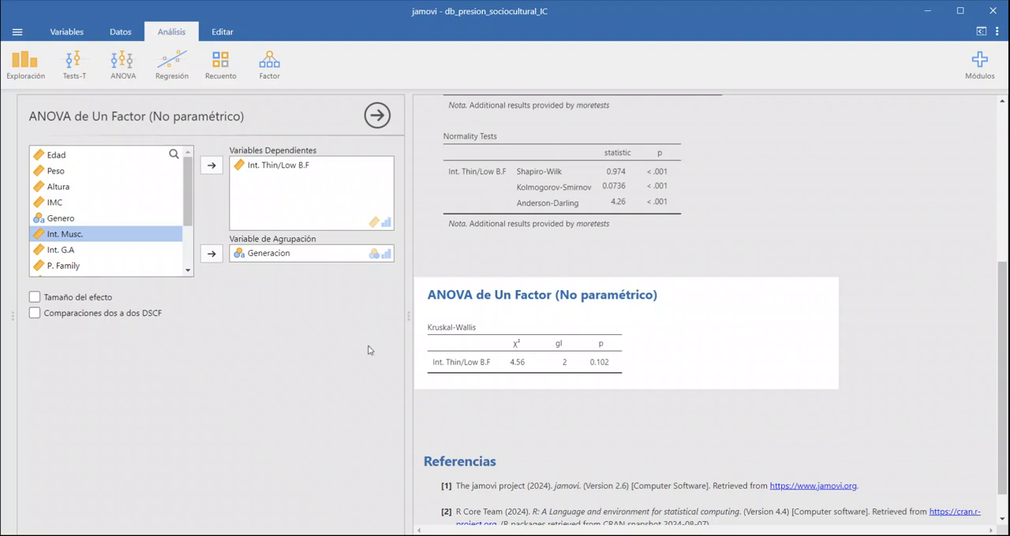
left_click(59, 316)
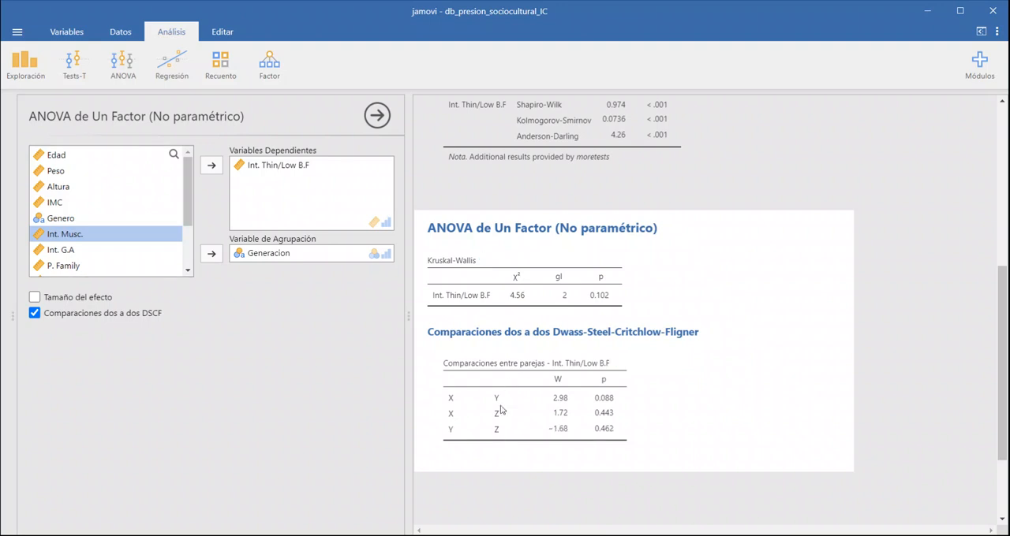
left_click(71, 299)
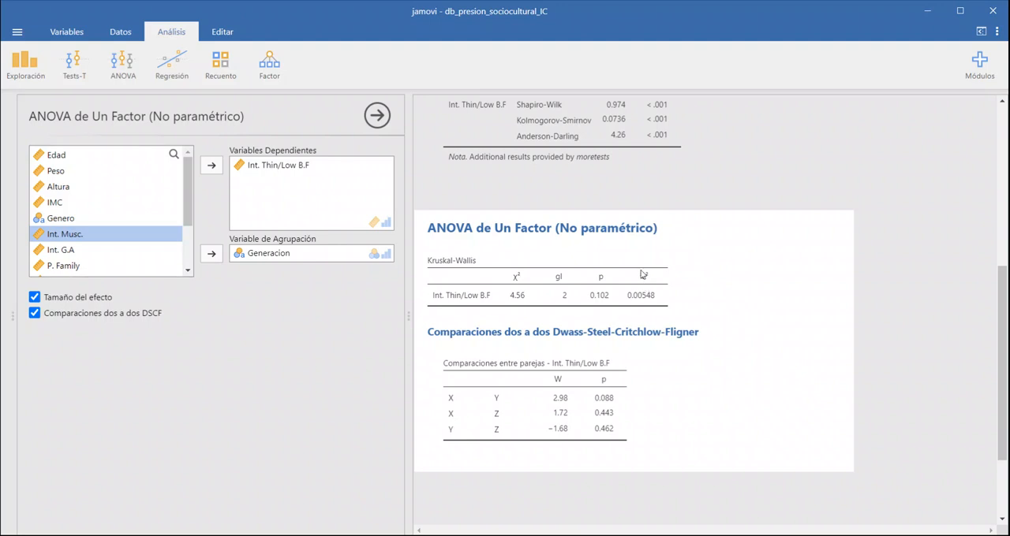